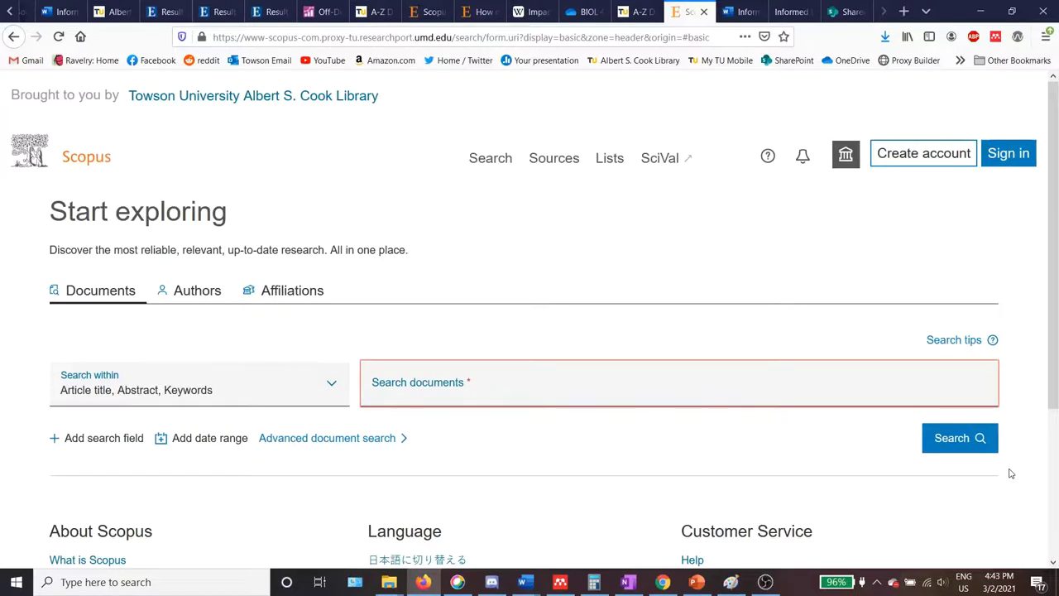
# - Open the Sources page listing 41,462 sources and set its search type to Title
pyautogui.click(573, 163)
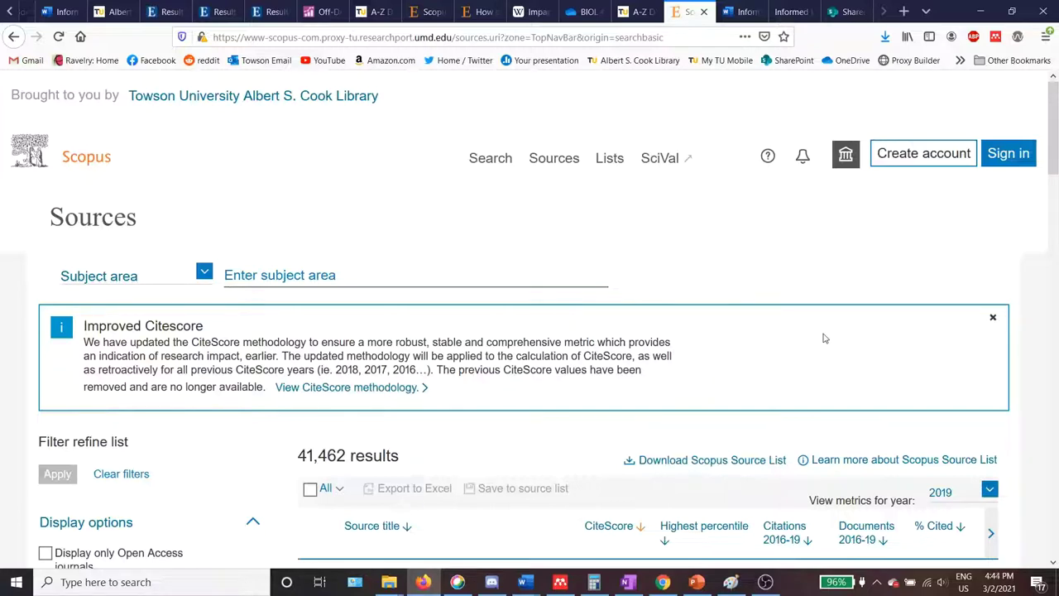
pyautogui.click(573, 276)
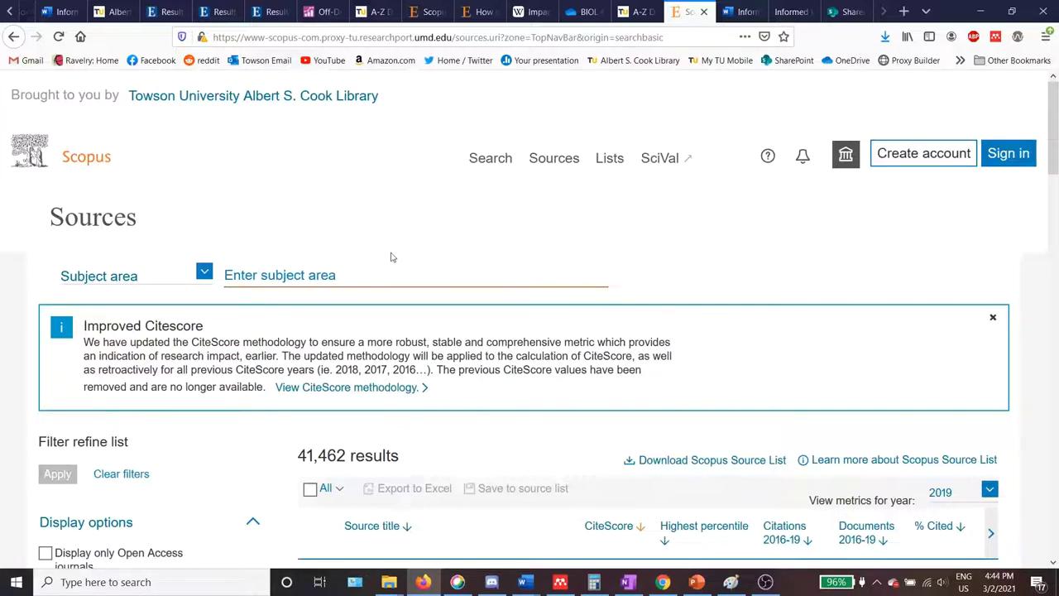
pyautogui.click(205, 275)
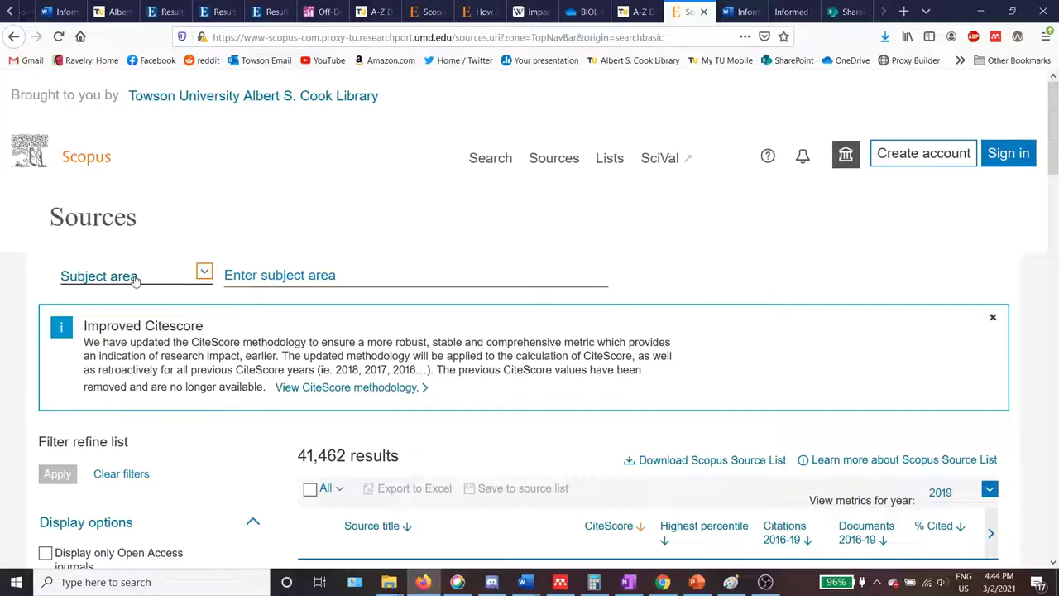
pyautogui.click(205, 275)
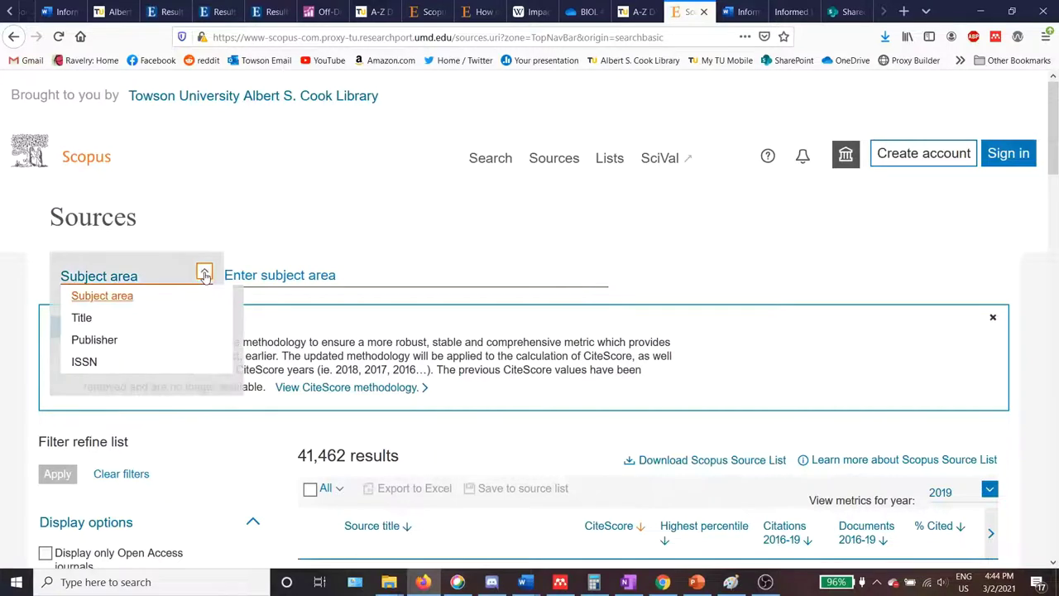
pyautogui.click(83, 318)
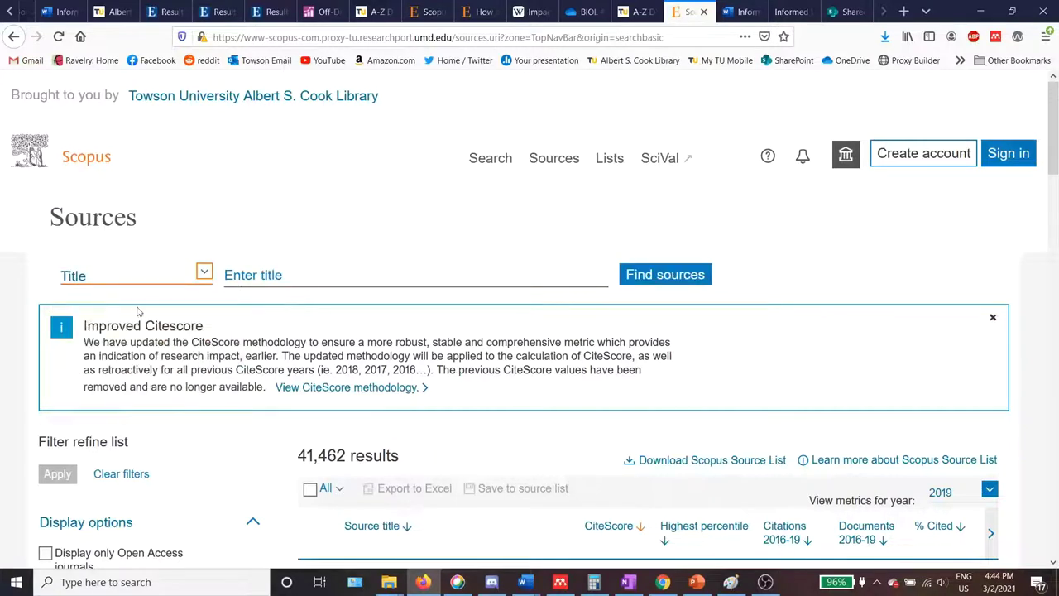
pyautogui.click(238, 278)
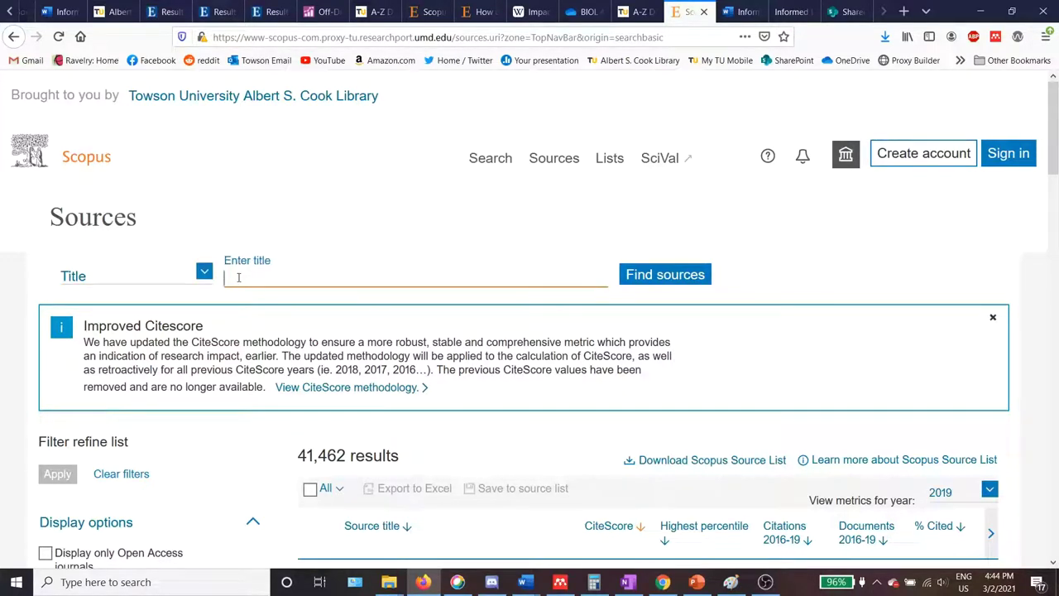
# - Search sources for the title 'plos one' using the PLoS ONE suggestion, getting 1 result
pyautogui.write('plos ')
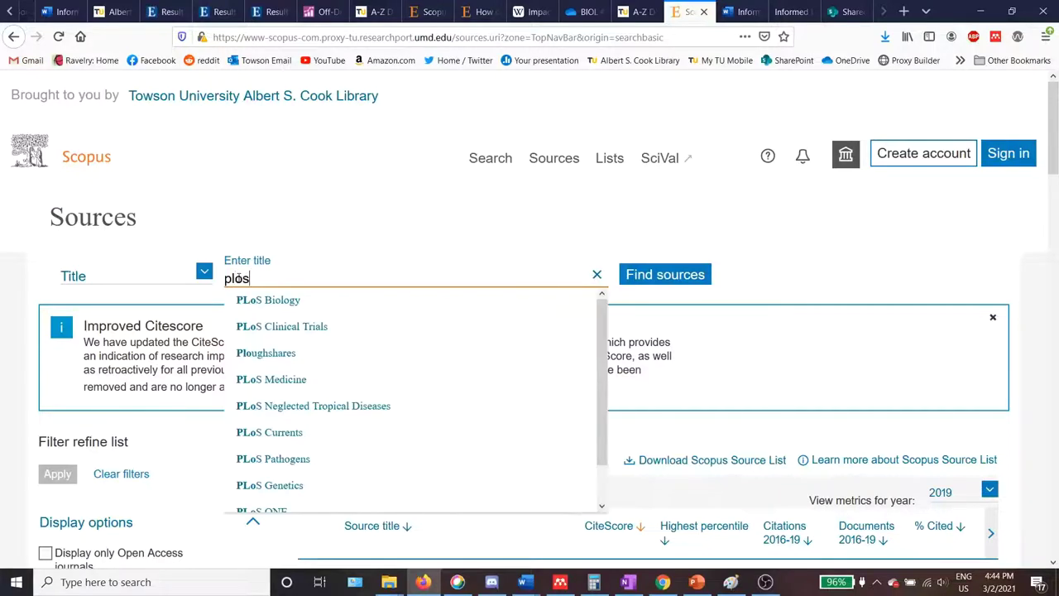
pyautogui.write('one')
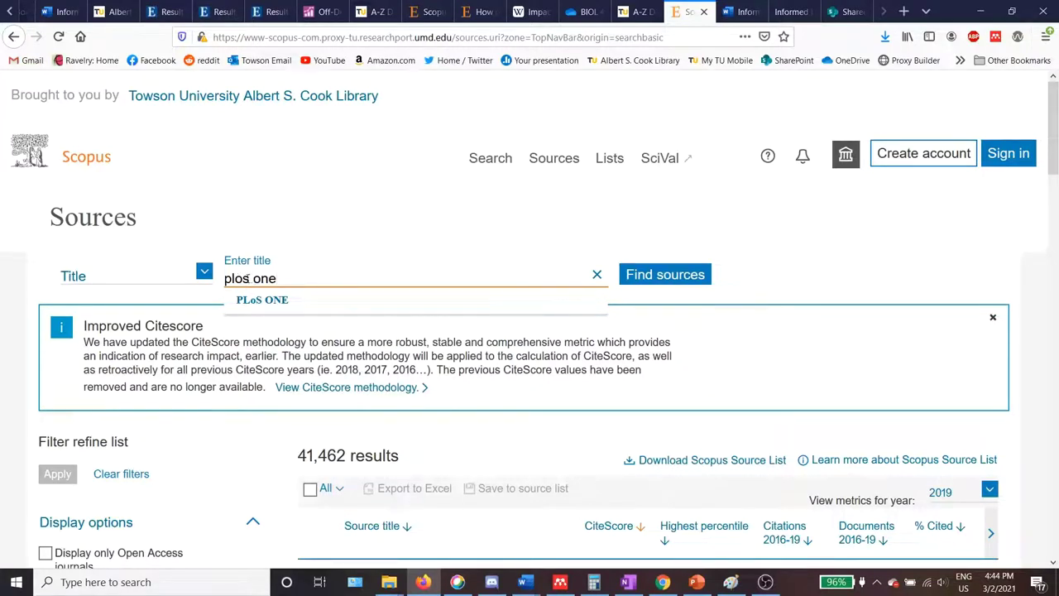
pyautogui.click(250, 299)
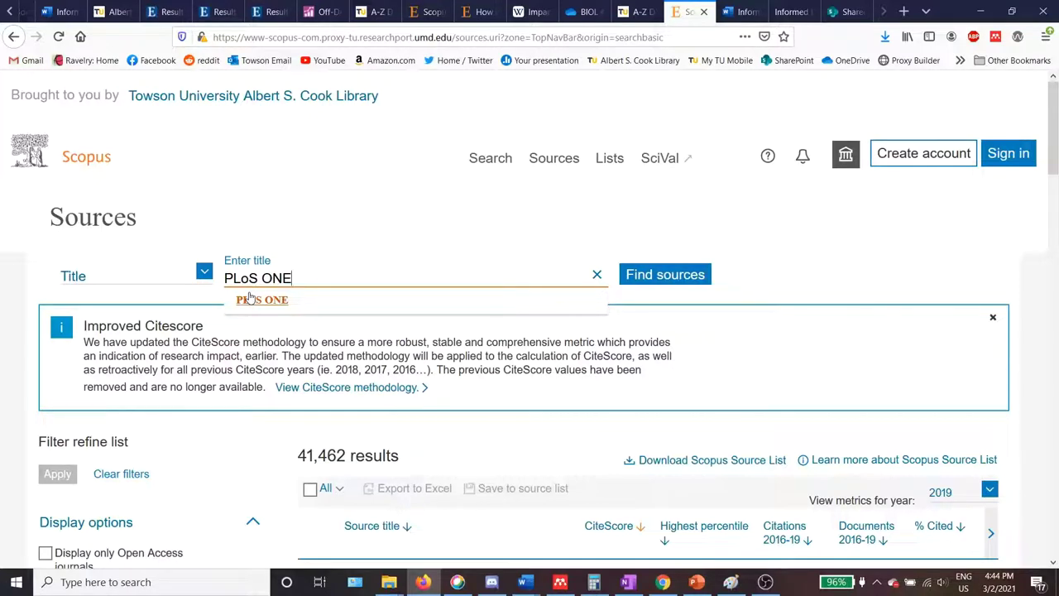
pyautogui.press('Return')
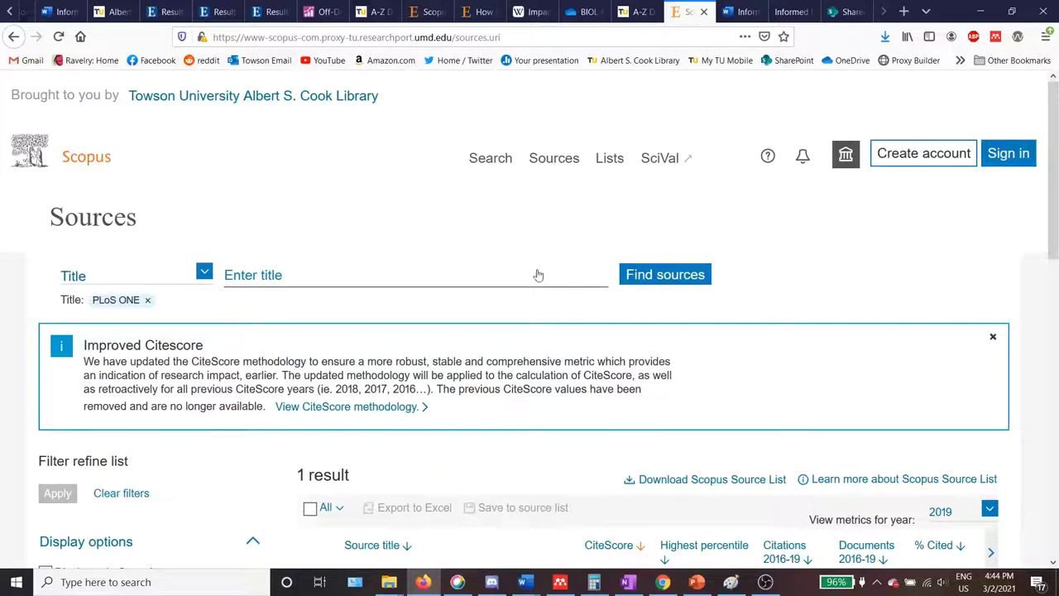
pyautogui.click(671, 284)
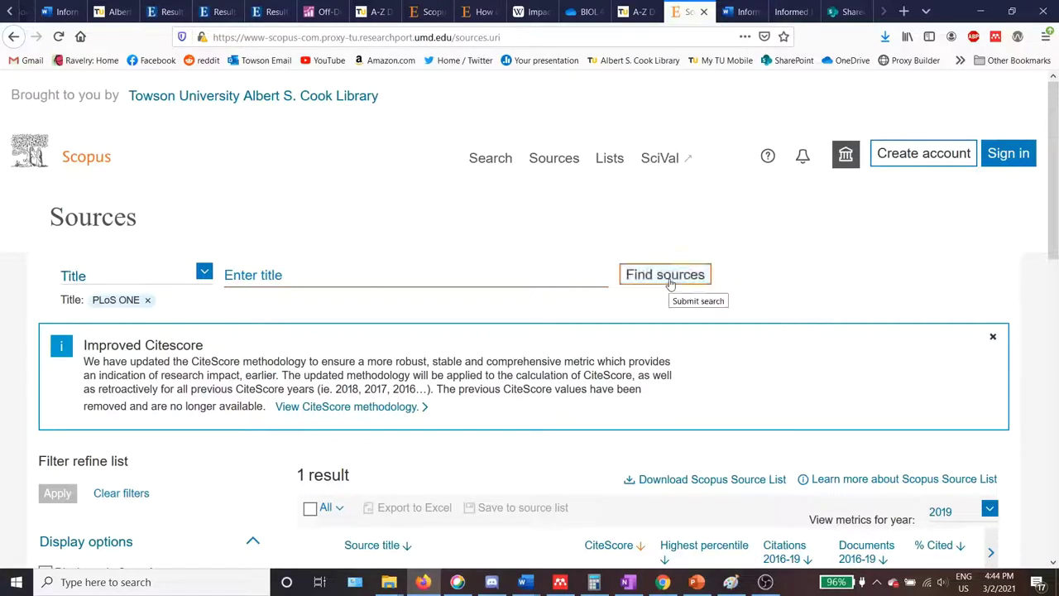
# - Reveal PLoS ONE's SNIP (1.205), SJR (1.023) and Publisher columns in the results table
pyautogui.scroll(-2, 783, 322)
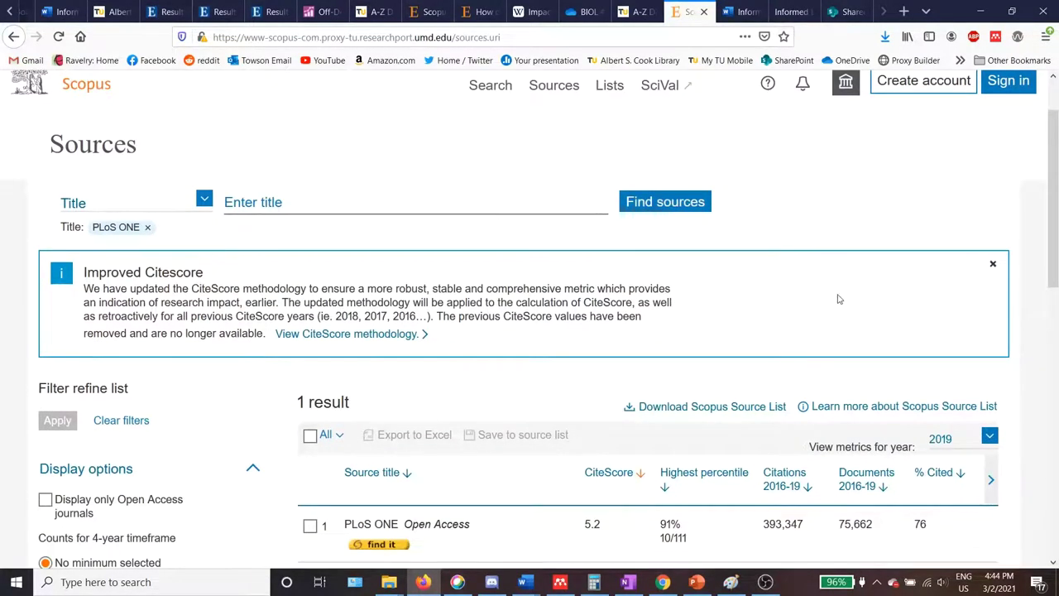
pyautogui.scroll(-2, 834, 299)
pyautogui.scroll(-4, 834, 300)
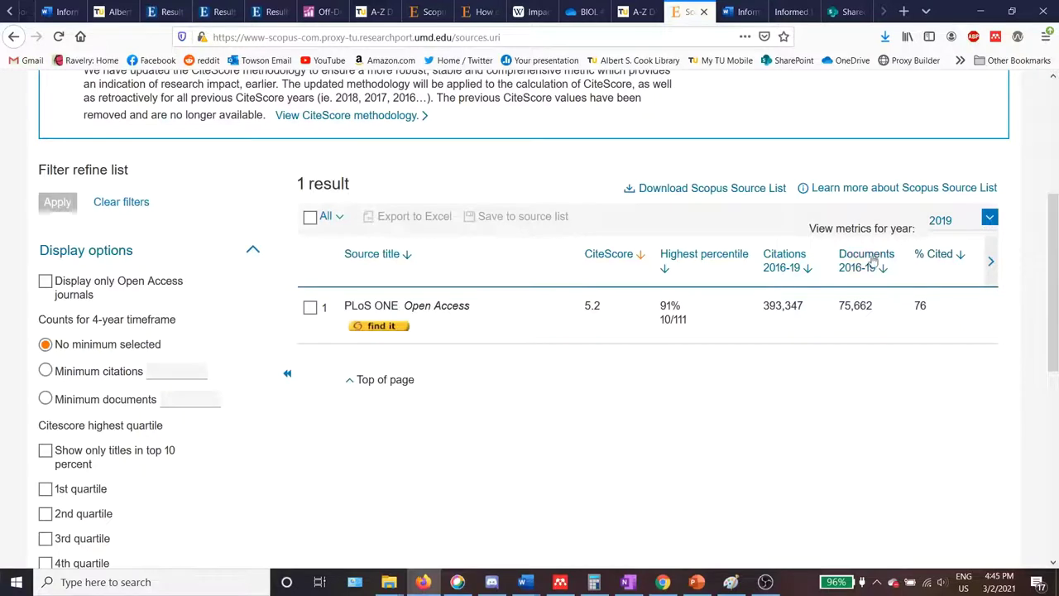
pyautogui.click(992, 263)
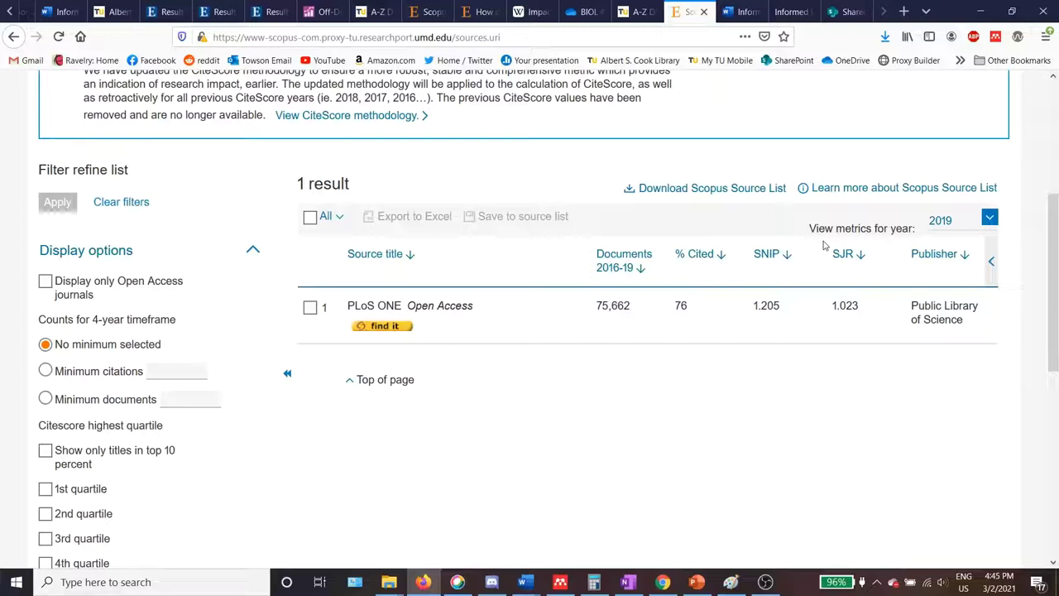
# - Set the metrics year to 2015, giving PLoS ONE a CiteScore of 5.6
pyautogui.click(989, 220)
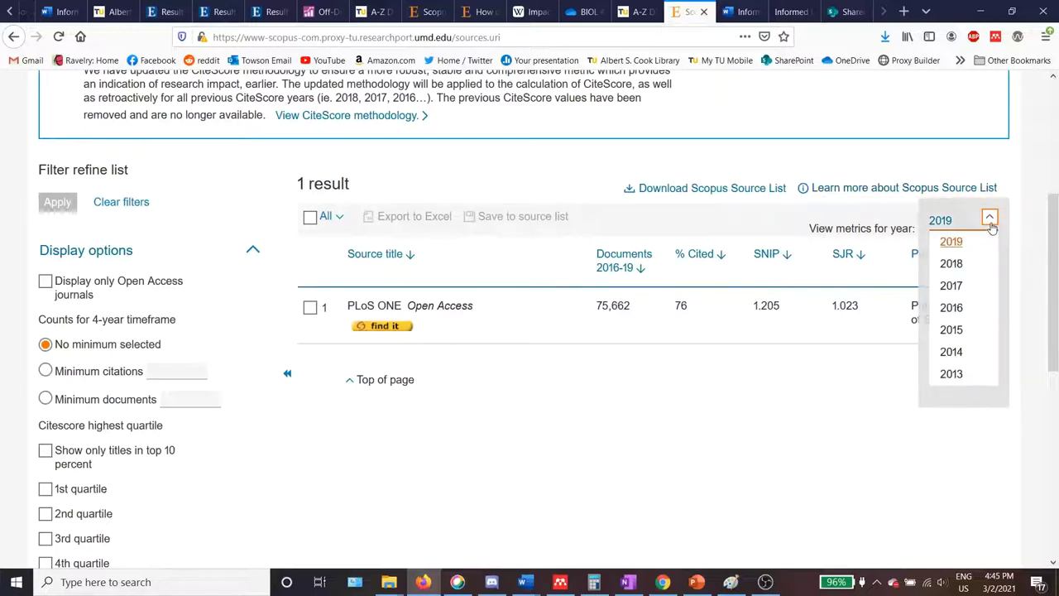
pyautogui.click(956, 330)
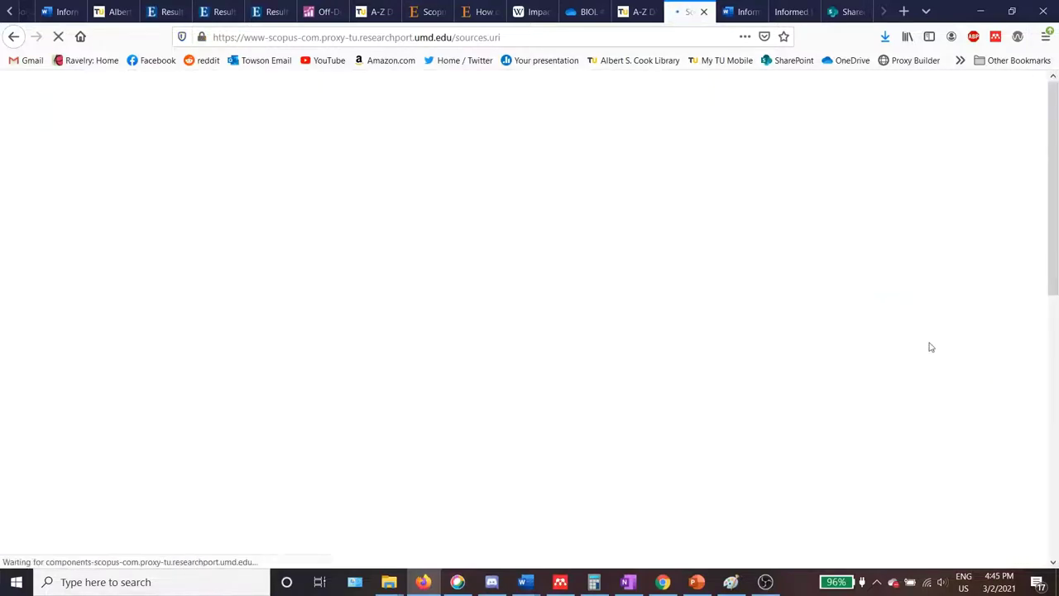
pyautogui.scroll(-5, 911, 430)
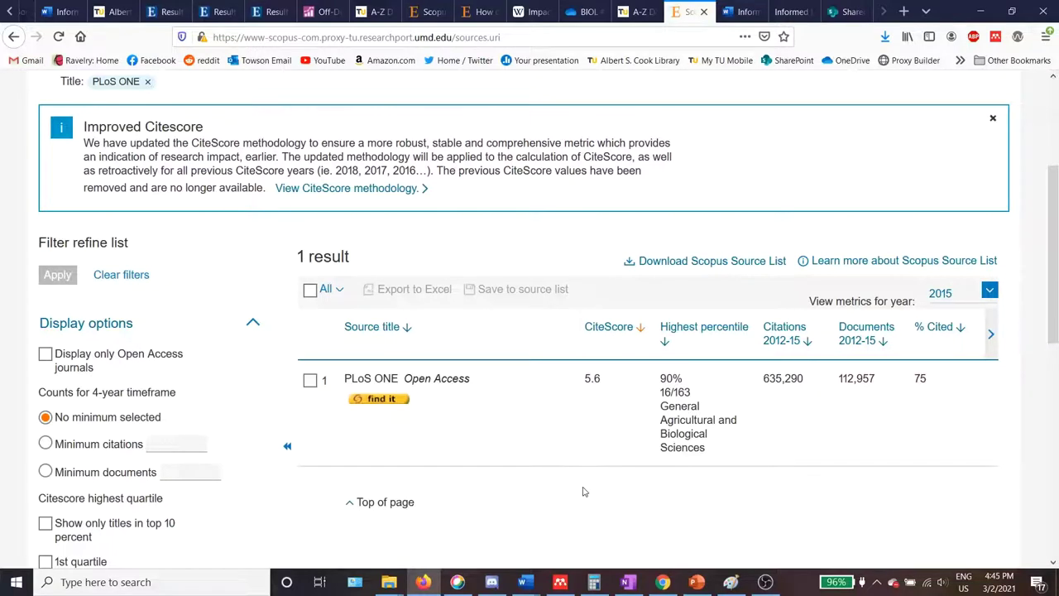
pyautogui.scroll(3, 583, 490)
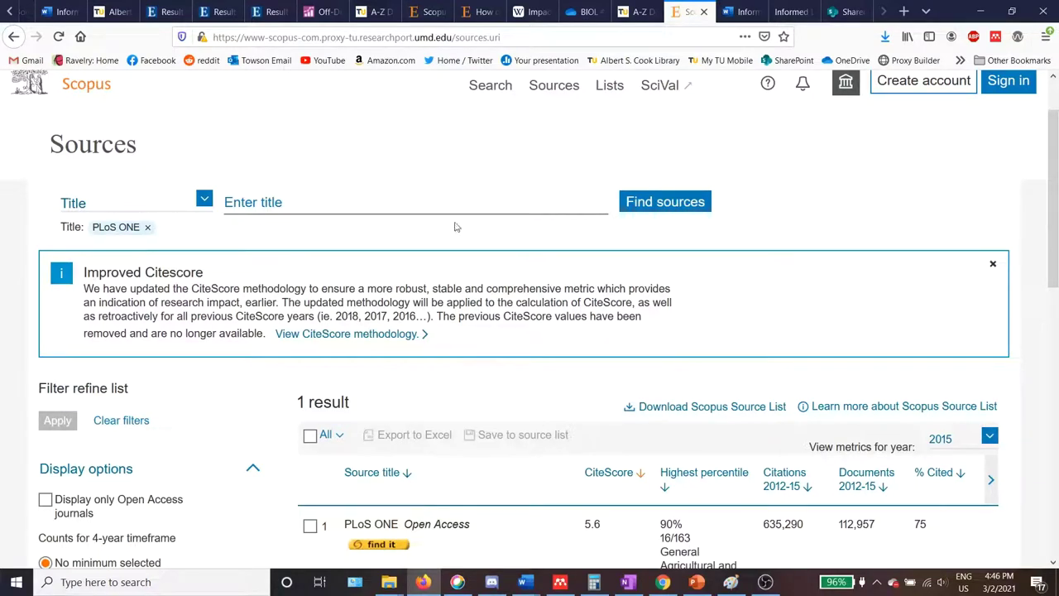
pyautogui.scroll(2, 348, 248)
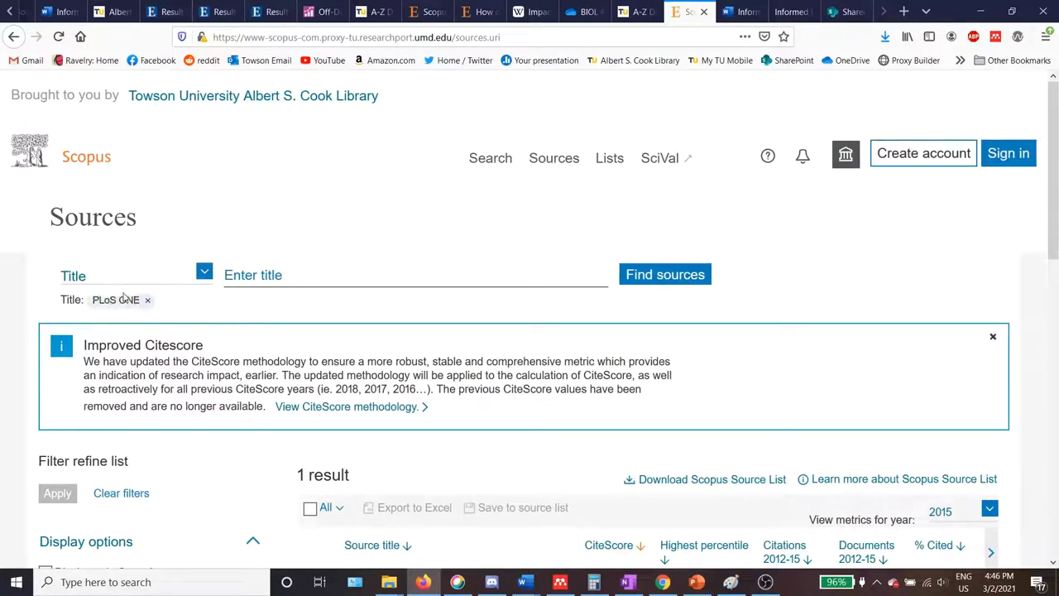
# - Remove the PLoS ONE title filter and switch the search type to Subject area
pyautogui.click(148, 301)
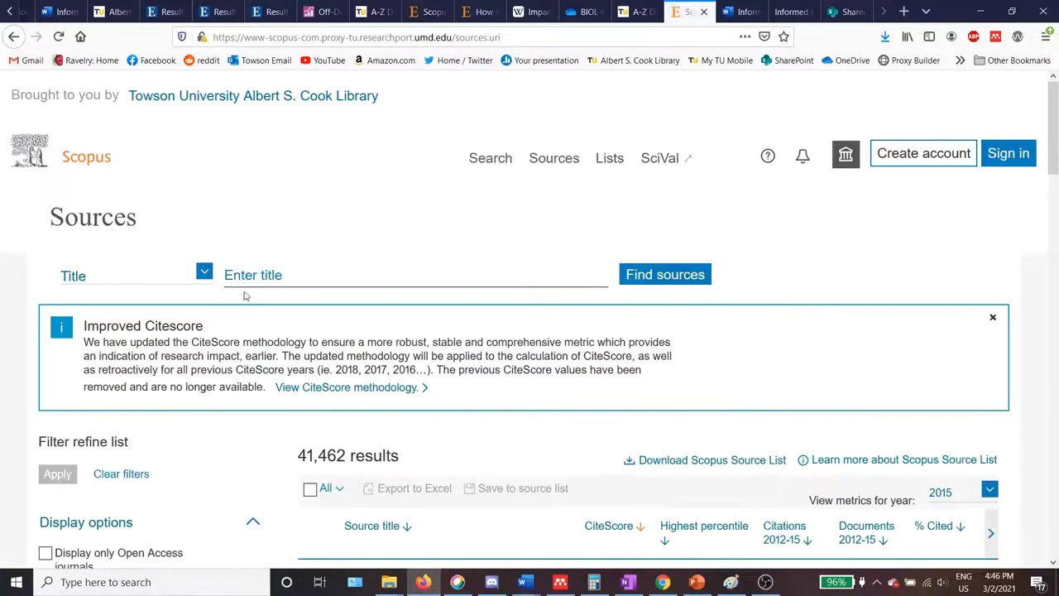
pyautogui.click(205, 274)
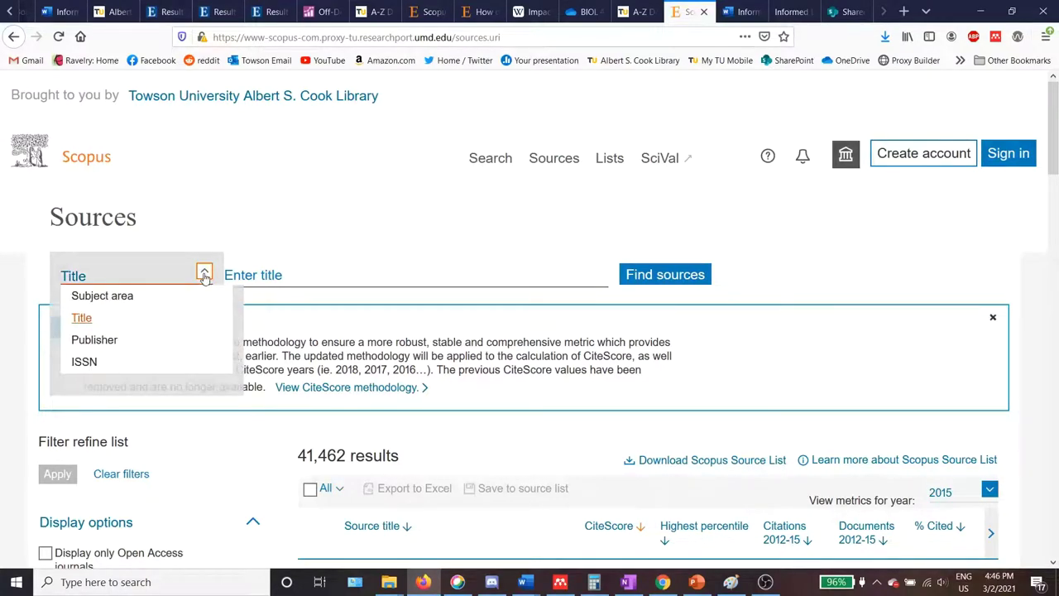
pyautogui.click(115, 303)
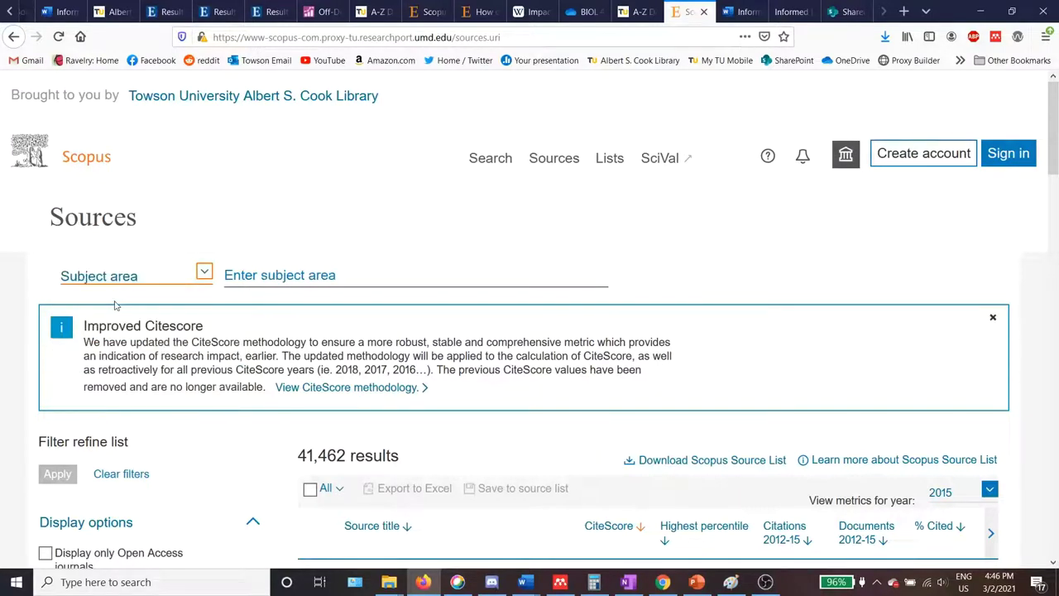
# - Filter sources to the Genetics subject area, returning 466 results
pyautogui.click(291, 283)
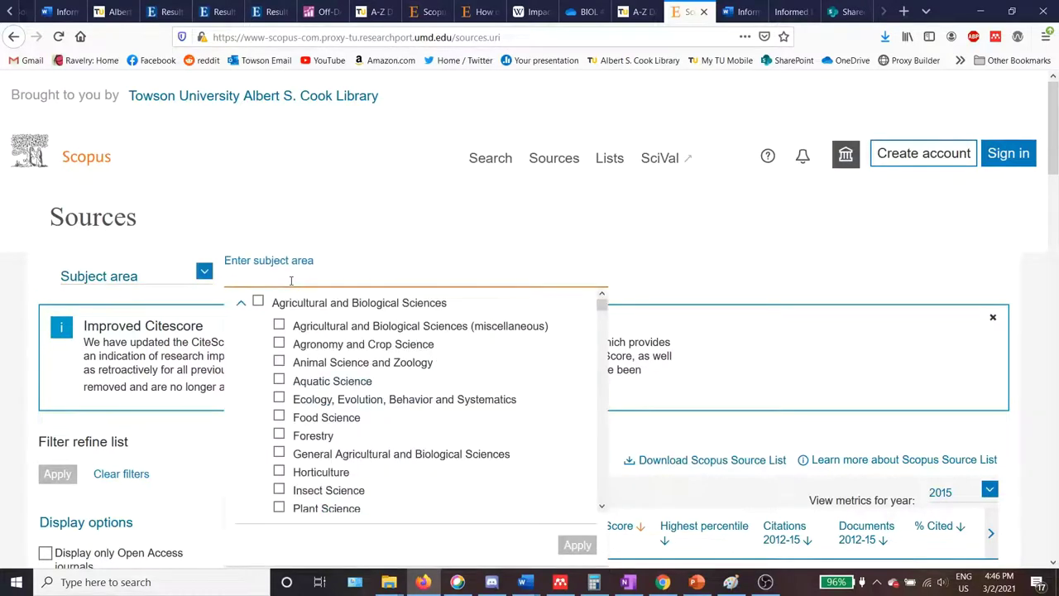
pyautogui.scroll(-5, 388, 365)
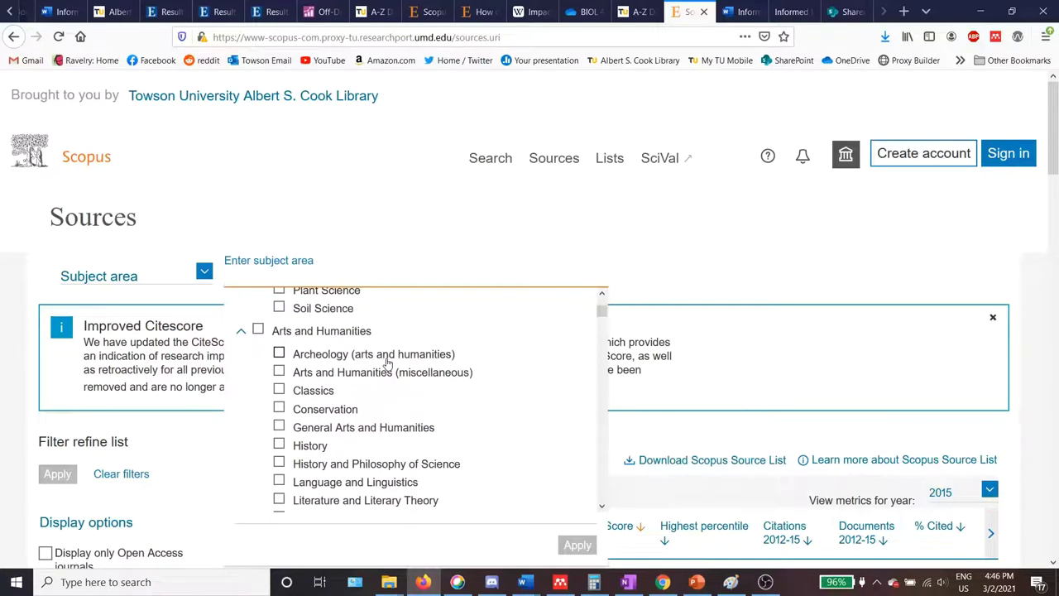
pyautogui.scroll(-6, 387, 362)
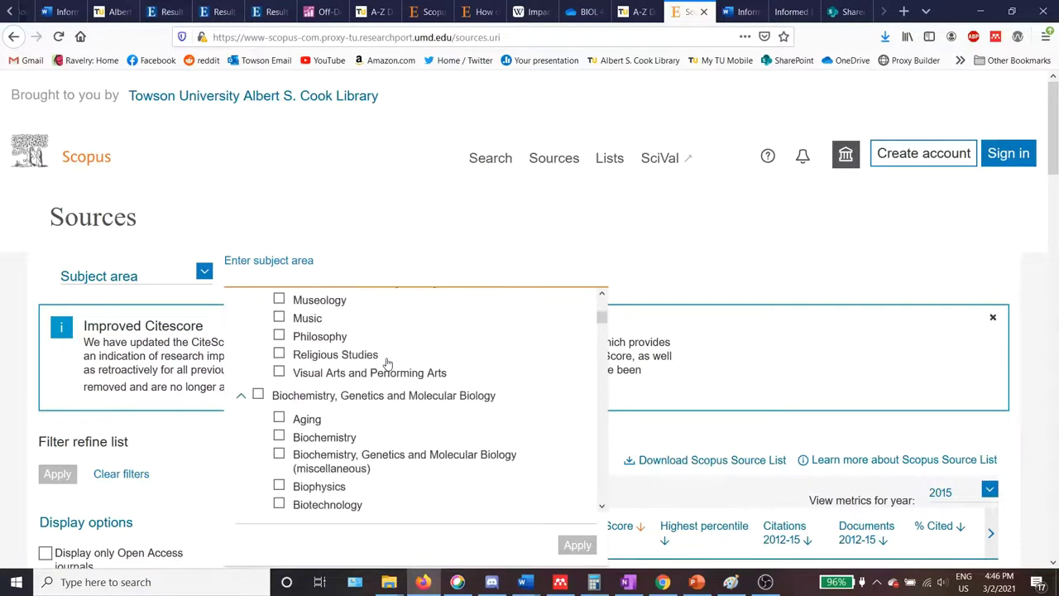
pyautogui.scroll(-2, 387, 362)
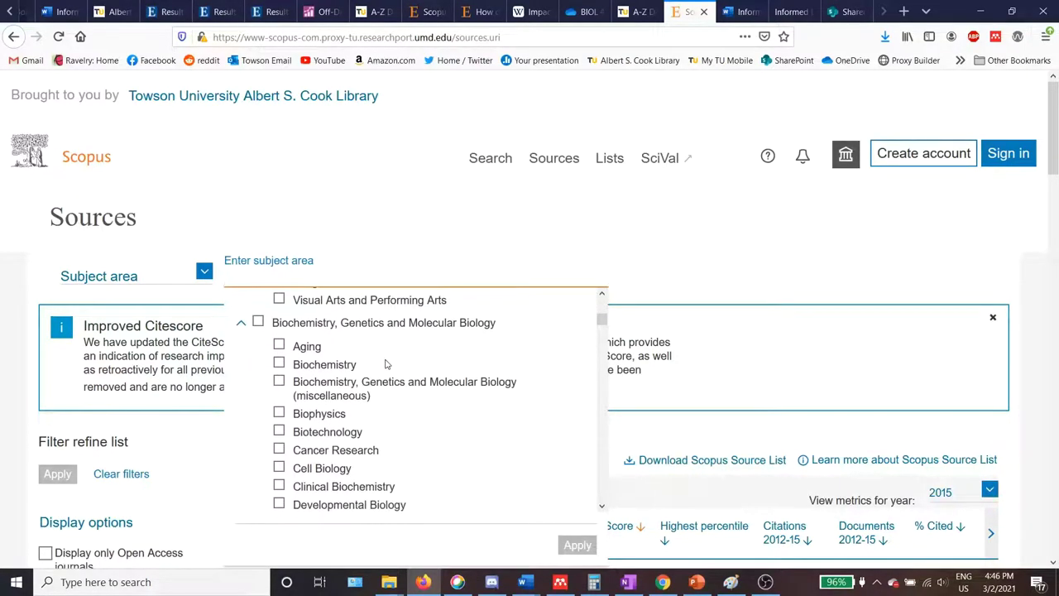
pyautogui.scroll(-2, 386, 364)
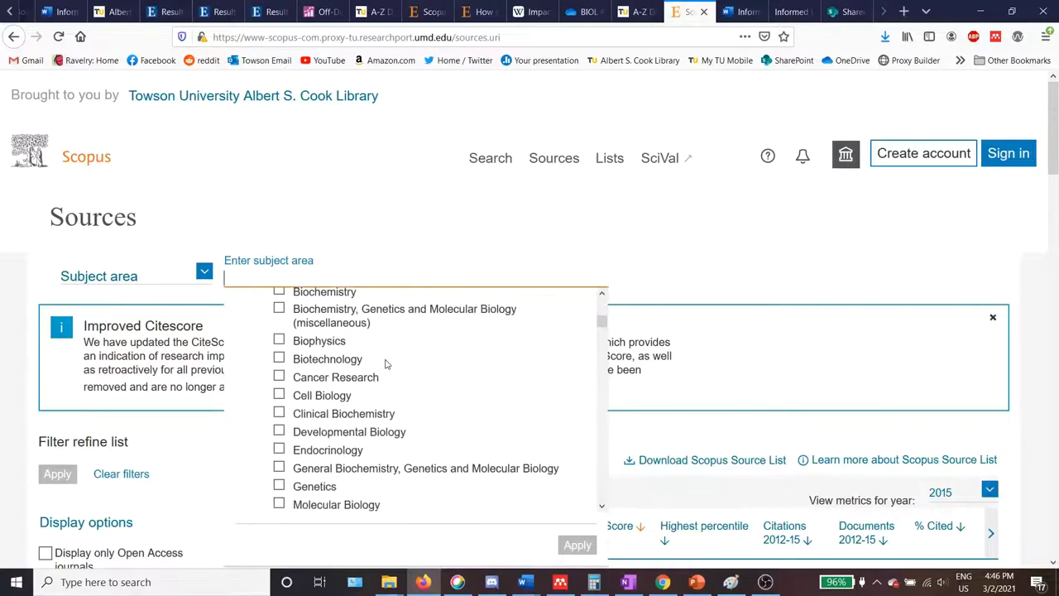
pyautogui.scroll(-2, 386, 363)
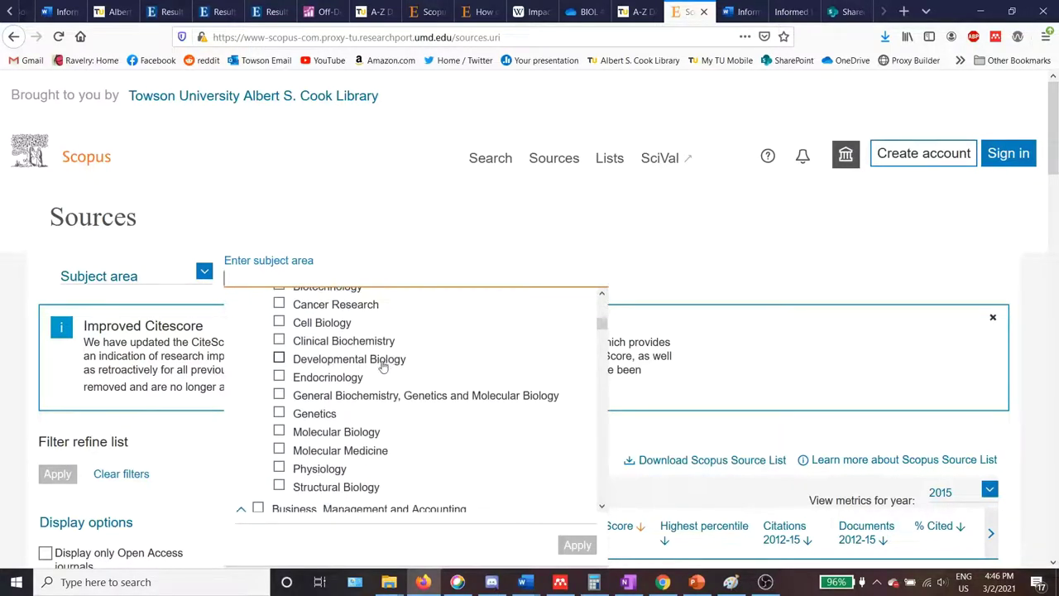
pyautogui.click(280, 414)
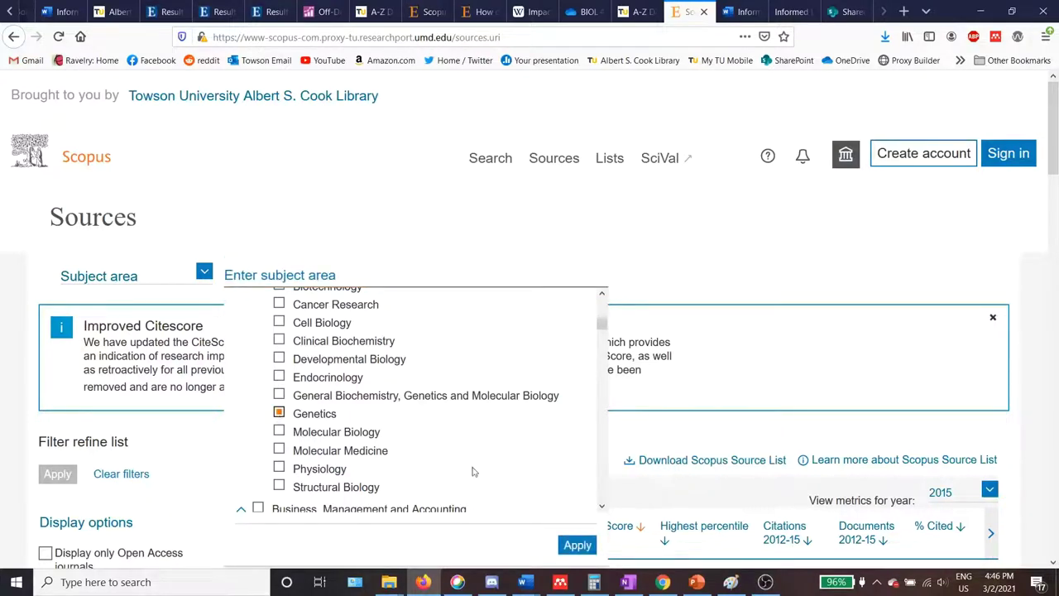
pyautogui.click(576, 547)
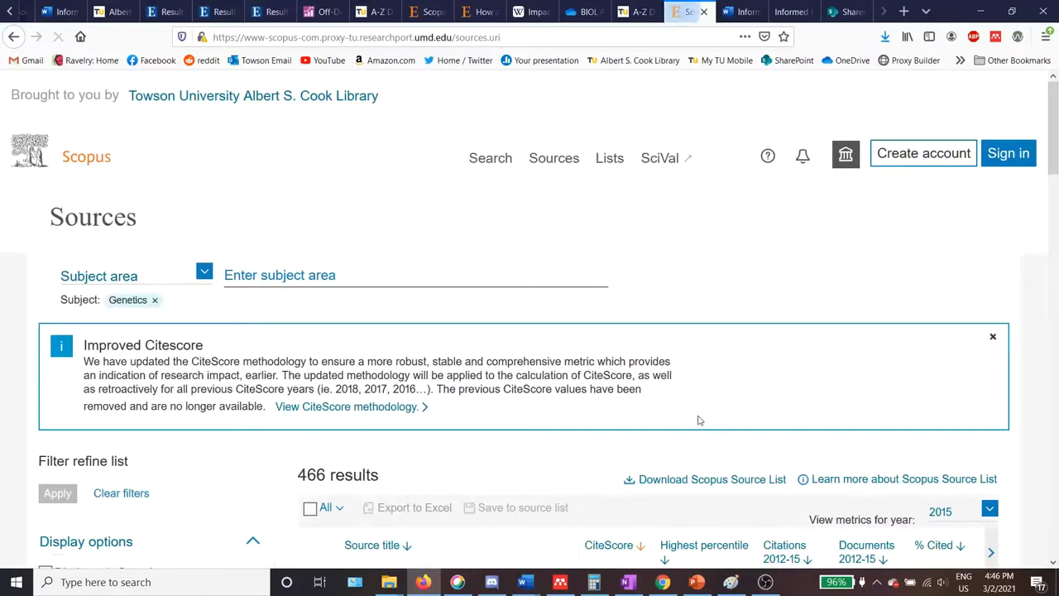
# - Show the SJR column and sort the 466 Genetics journals by SJR, highest first
pyautogui.scroll(-1, 763, 305)
pyautogui.scroll(-1, 763, 302)
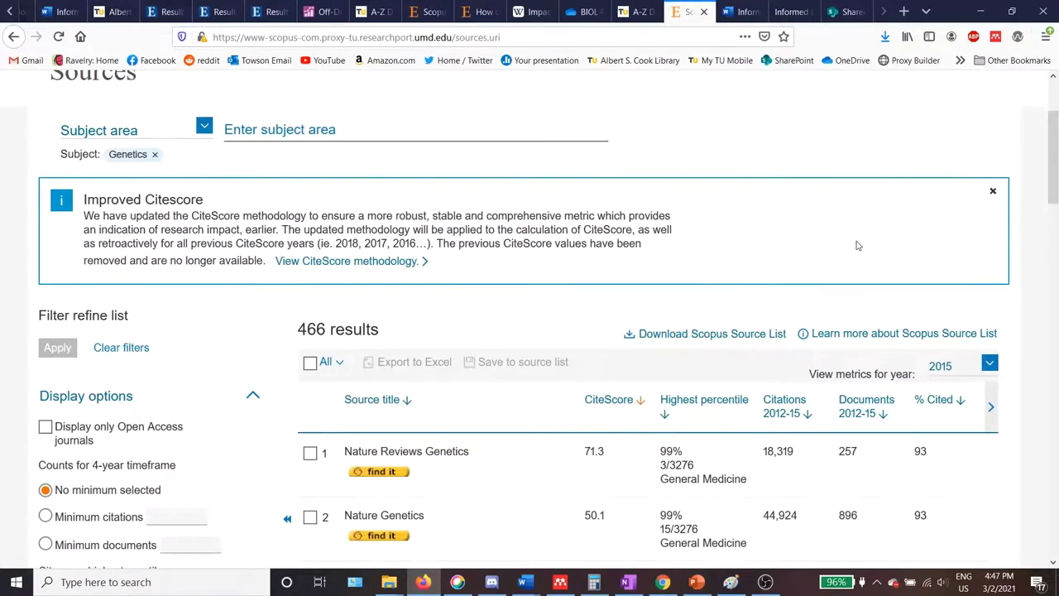
pyautogui.scroll(-5, 745, 178)
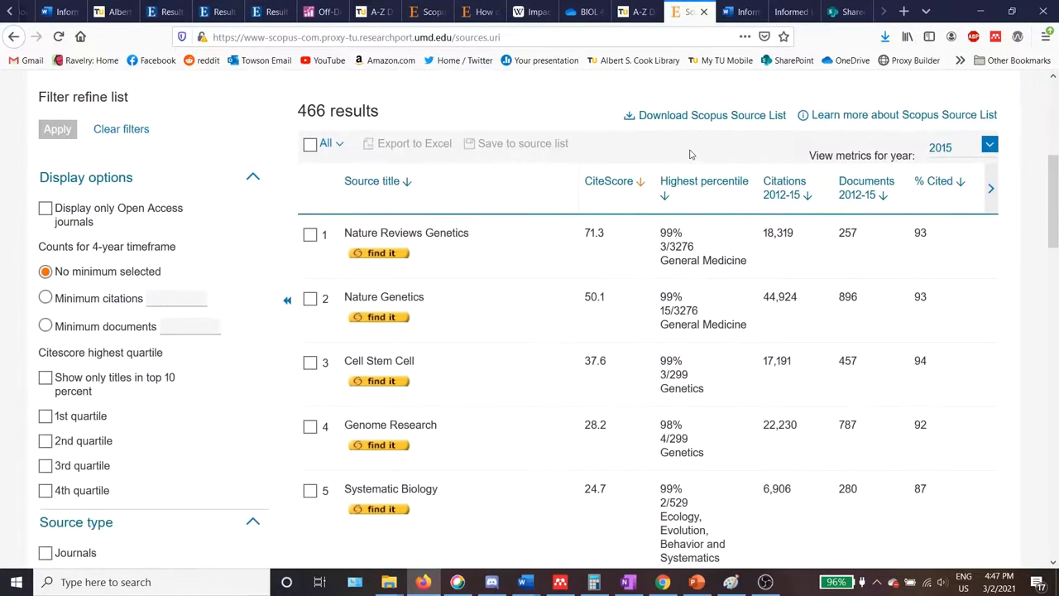
pyautogui.scroll(-2, 694, 155)
pyautogui.scroll(2, 527, 124)
pyautogui.click(993, 192)
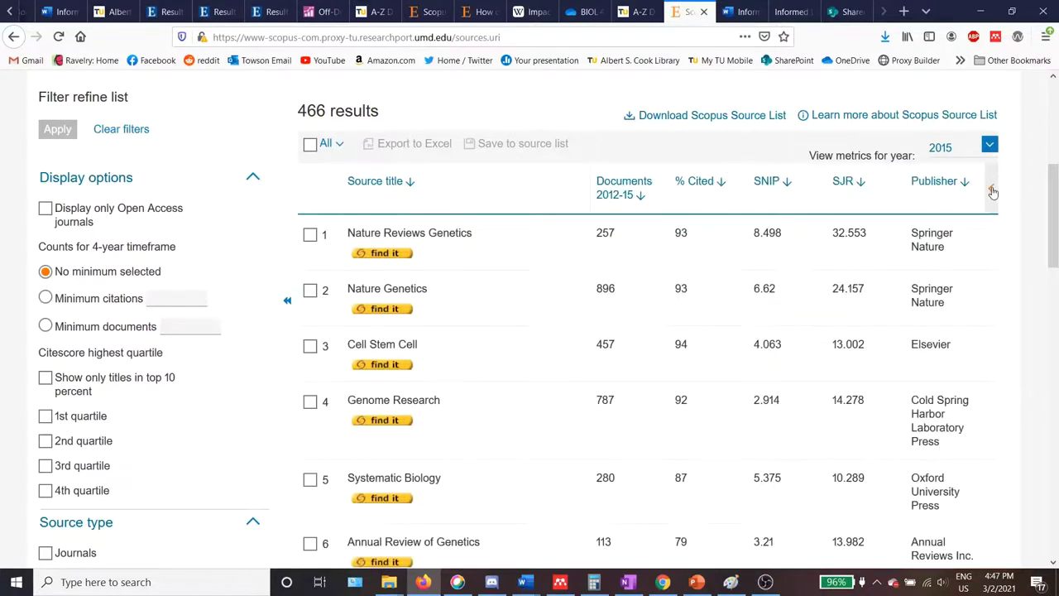
pyautogui.click(845, 182)
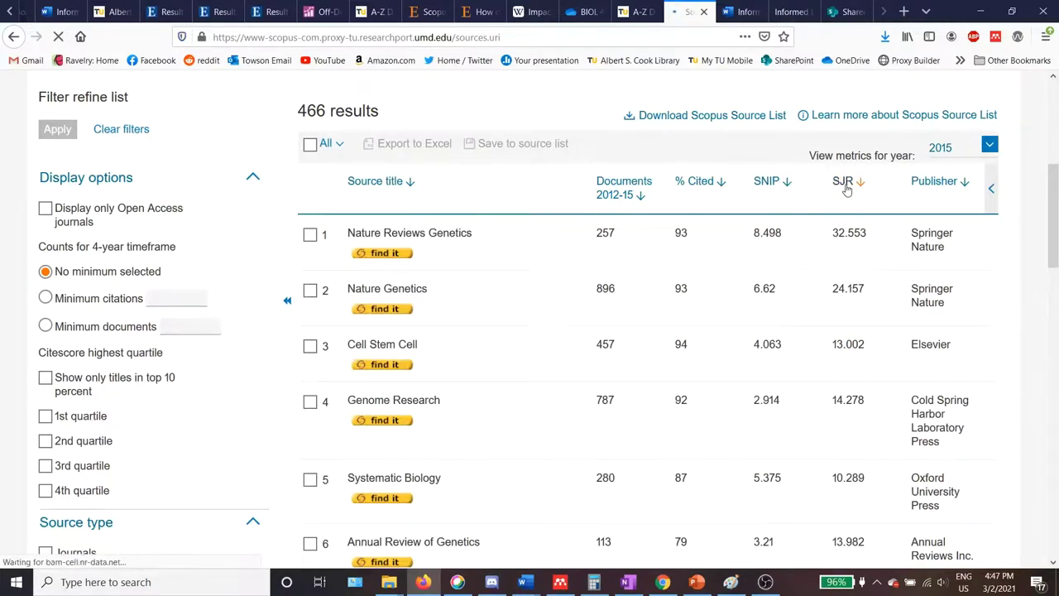
pyautogui.scroll(-3, 845, 188)
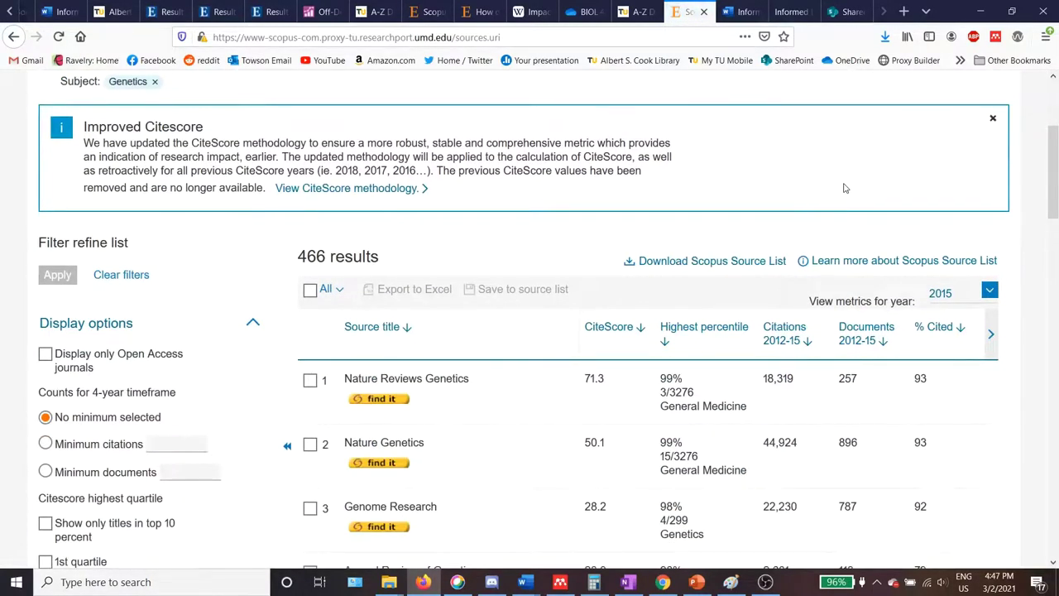
pyautogui.scroll(-2, 844, 188)
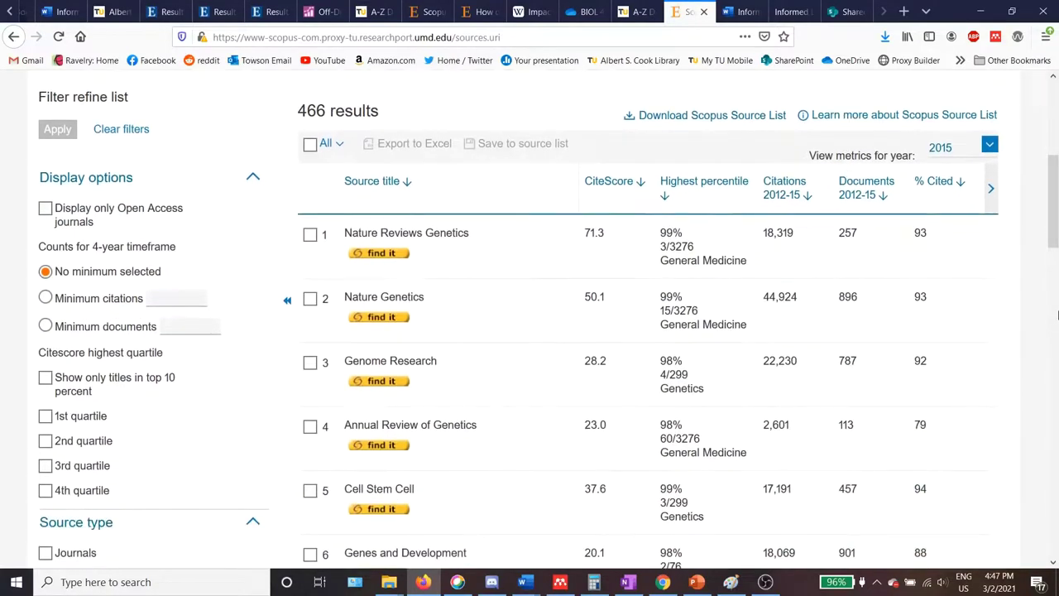